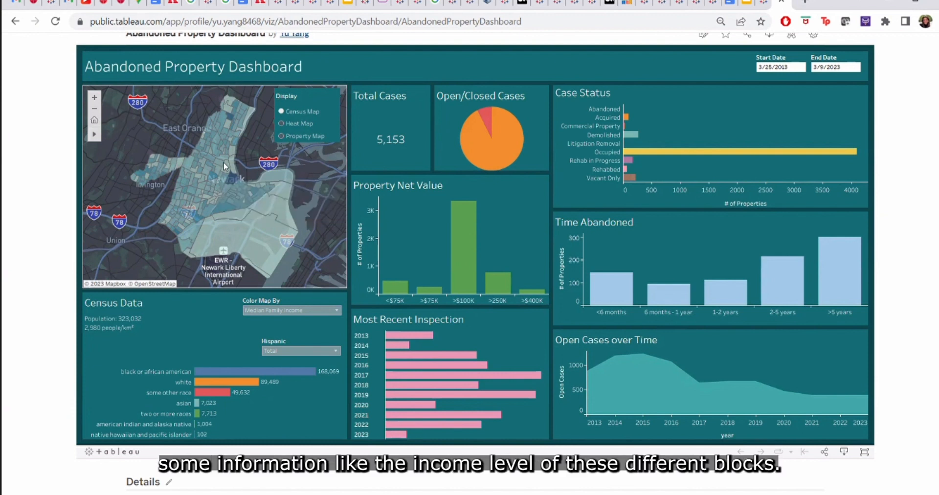
Inspect a census block's median incomes on the map, then replace the Census Map layer with the Heat Map.
{"action": "mouse_move", "coordinate": [224, 166]}
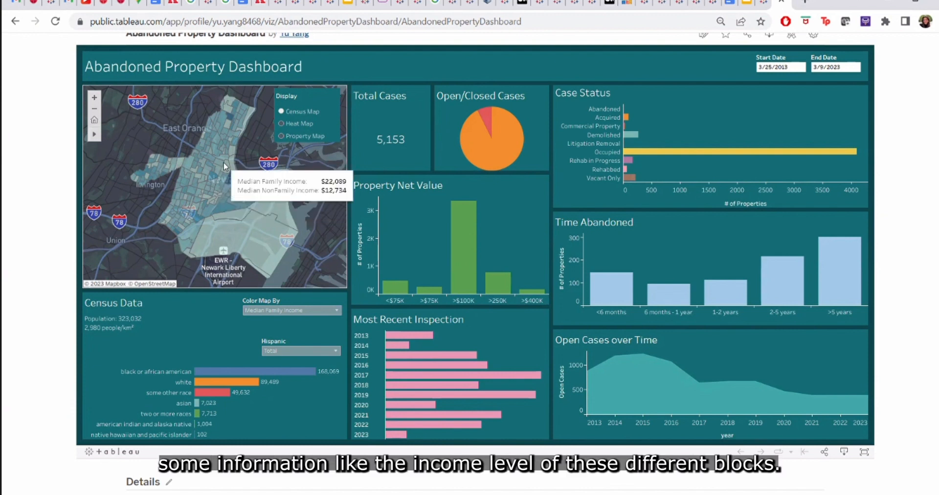
{"action": "left_click", "coordinate": [282, 113]}
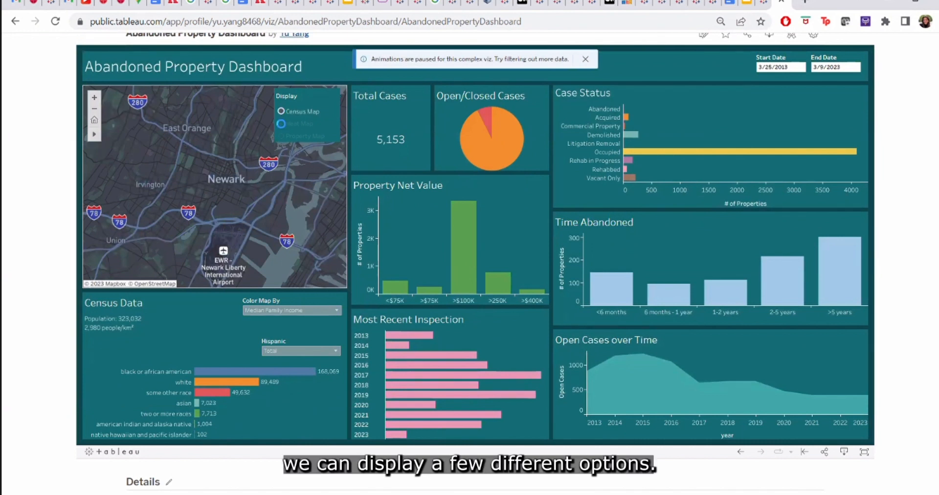
{"action": "left_click", "coordinate": [281, 124]}
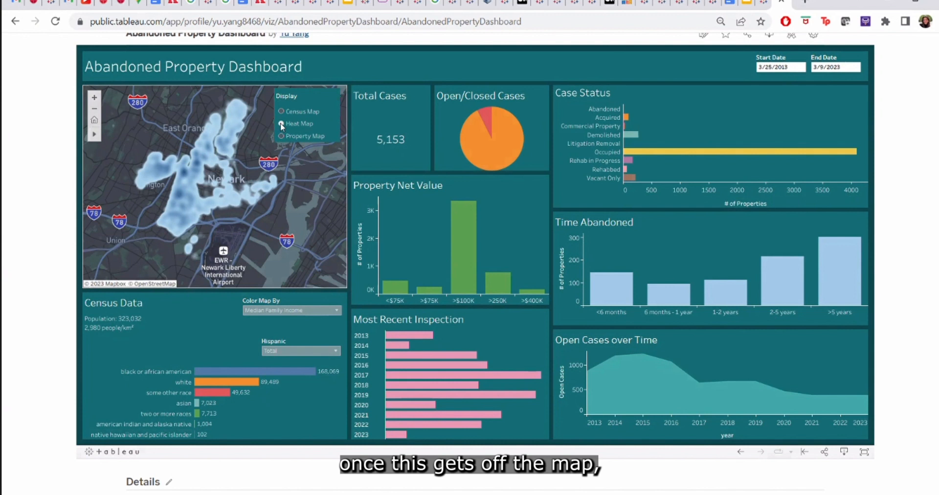
Replace the Heat Map layer with the Property Map and inspect the details of one property case.
{"action": "left_click", "coordinate": [281, 135]}
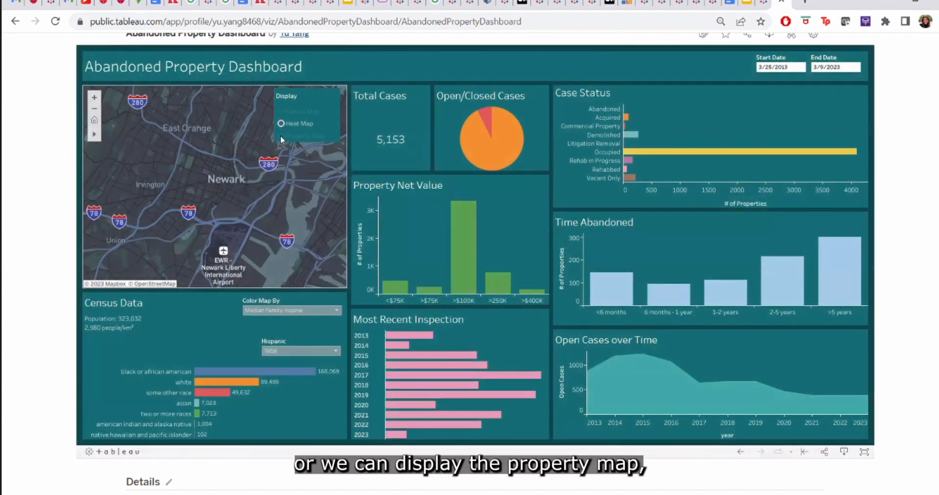
{"action": "left_click", "coordinate": [281, 136]}
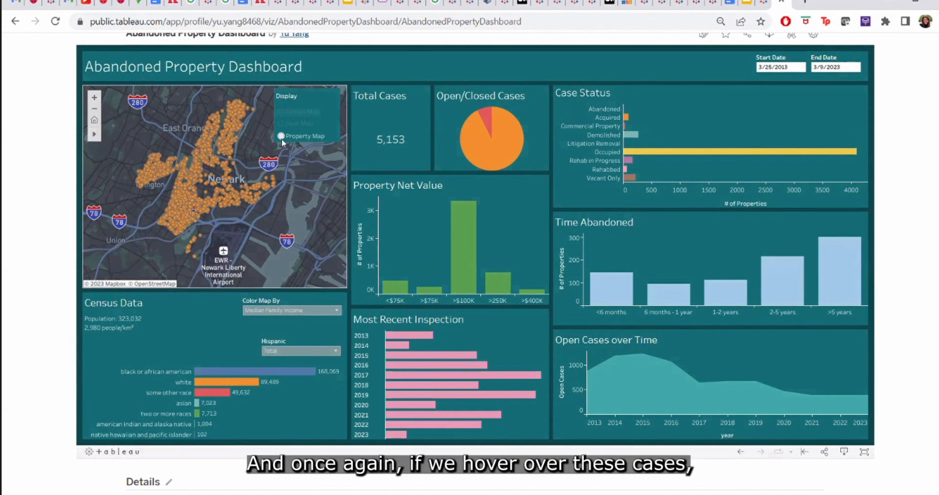
{"action": "mouse_move", "coordinate": [228, 148]}
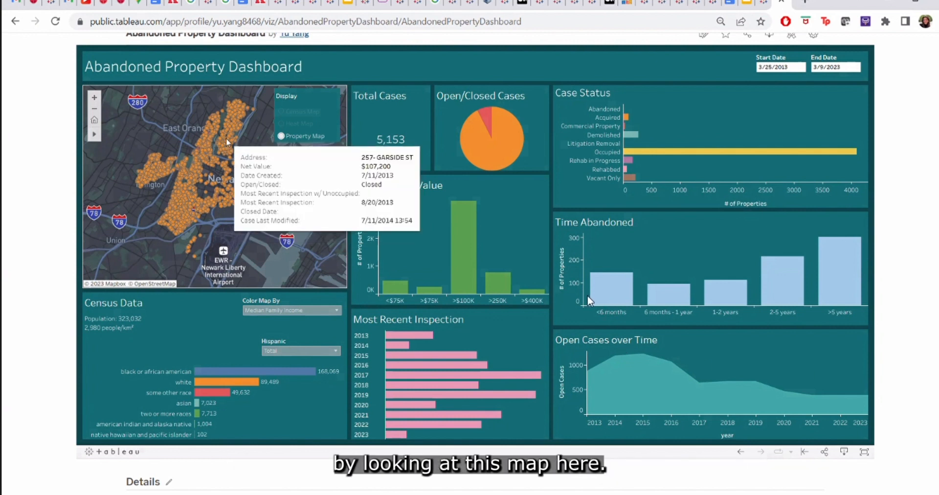
Switch the map back to the Census Map layer and hide the Property Map layer.
{"action": "left_click", "coordinate": [280, 112]}
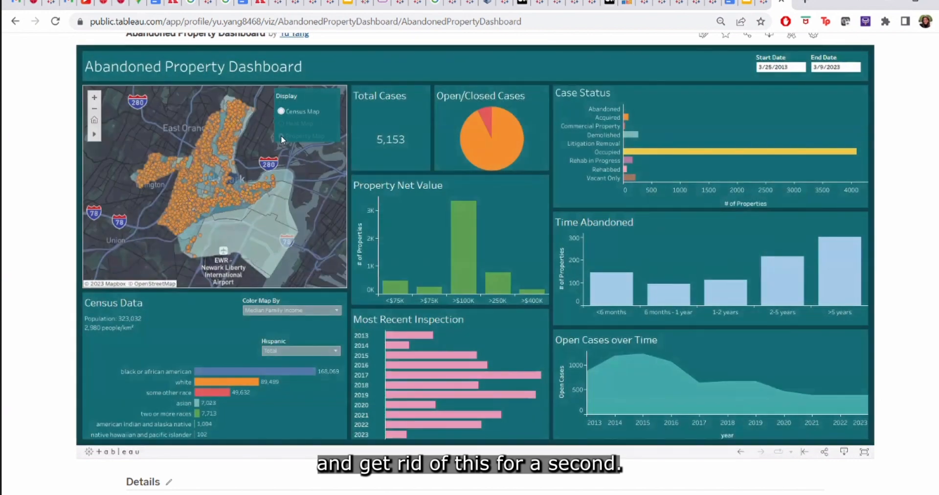
{"action": "left_click", "coordinate": [281, 136]}
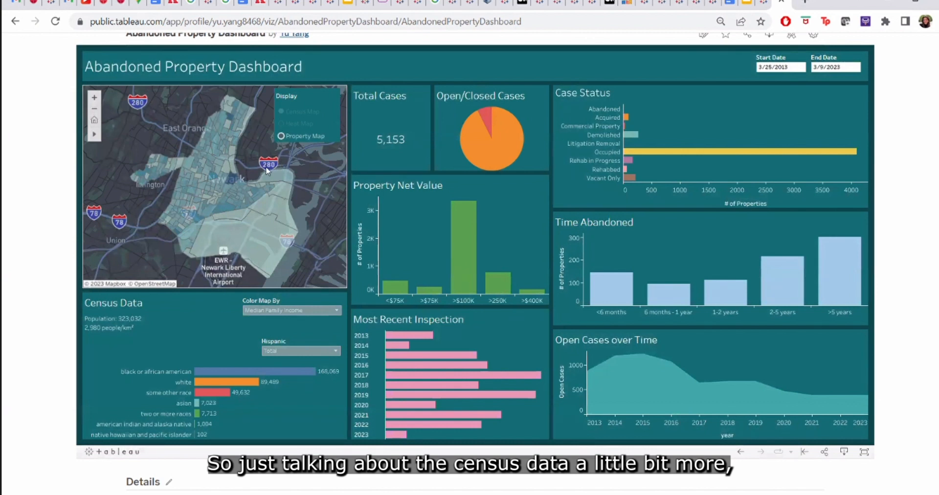
Filter the dashboard by the dark high-income census block in central Newark, then clear the selection.
{"action": "mouse_move", "coordinate": [235, 181]}
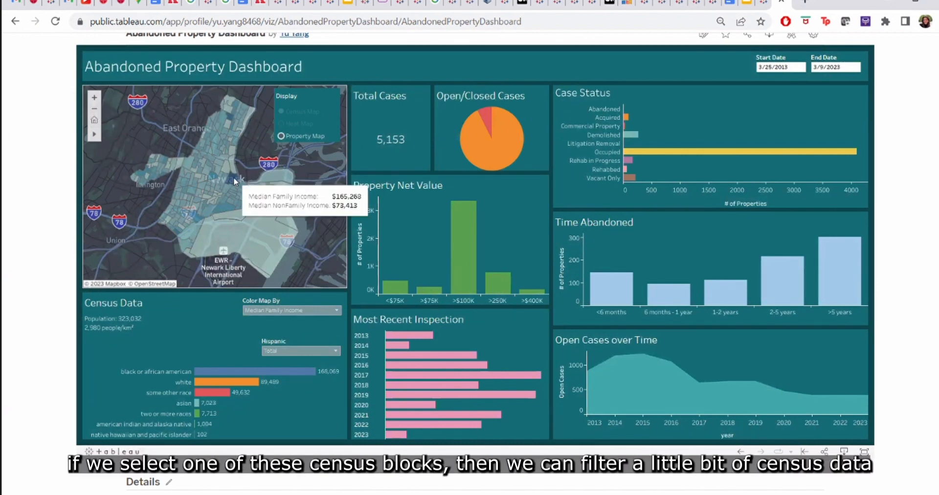
{"action": "left_click", "coordinate": [235, 181]}
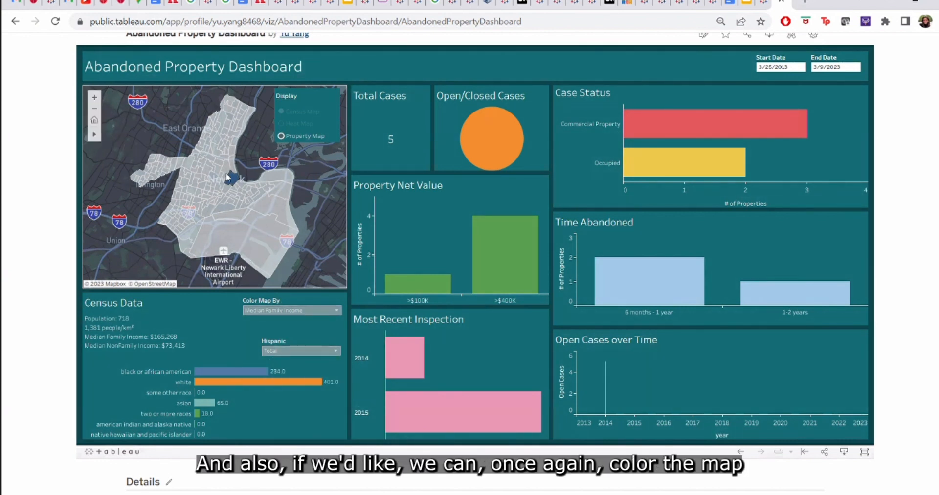
{"action": "left_click", "coordinate": [261, 243]}
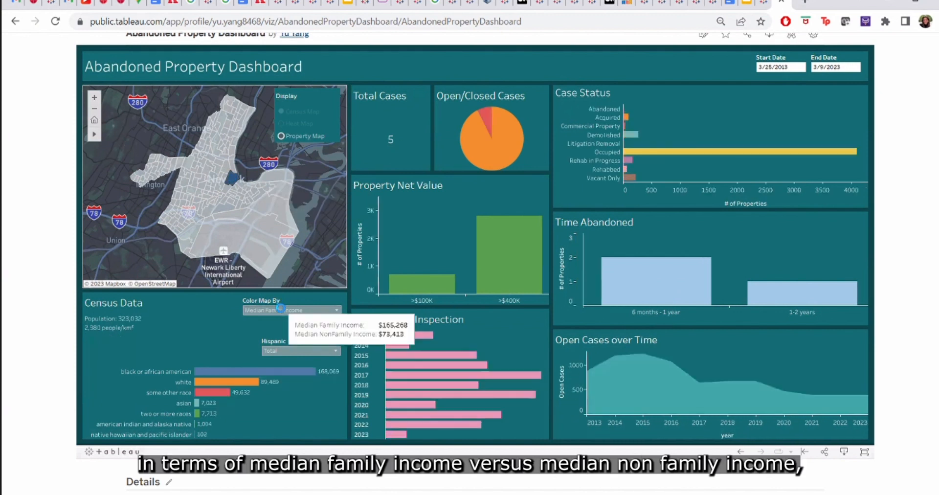
Review the Color Map By income options, then add the Property Map layer over the census blocks.
{"action": "left_click", "coordinate": [280, 309]}
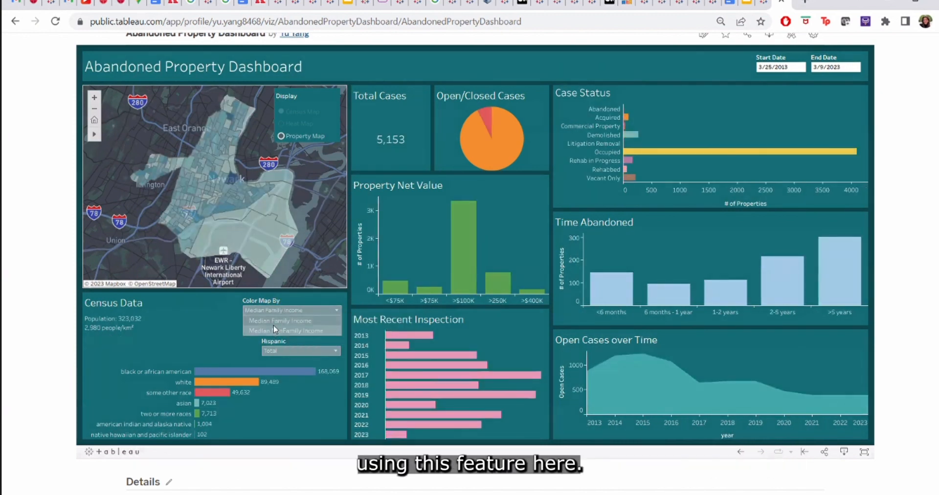
{"action": "left_click", "coordinate": [275, 303]}
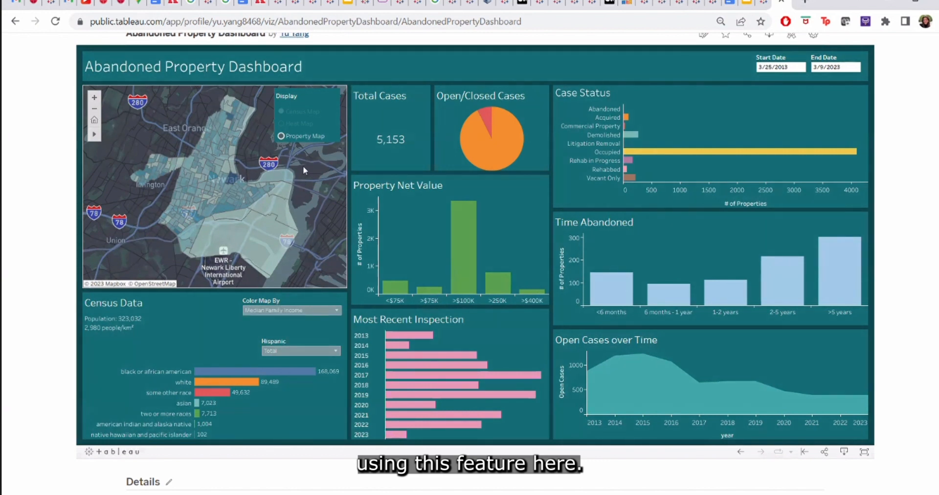
{"action": "mouse_move", "coordinate": [233, 179]}
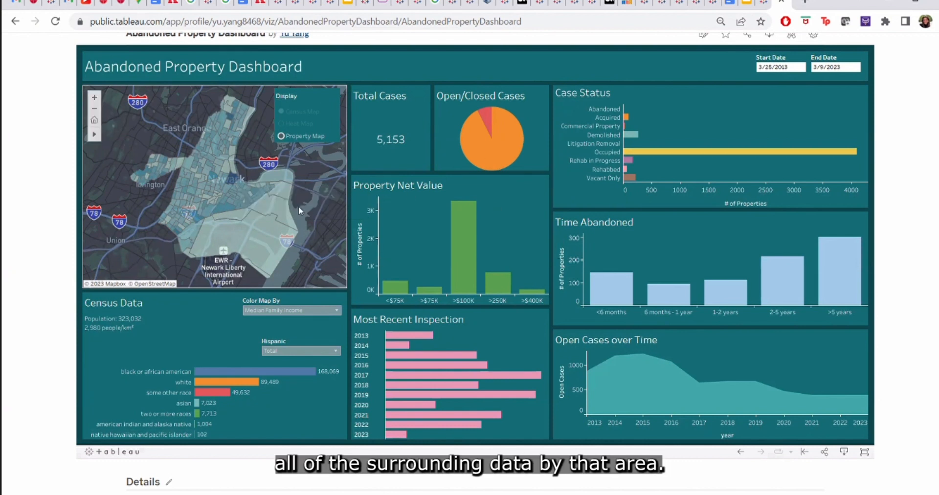
{"action": "left_click", "coordinate": [281, 136]}
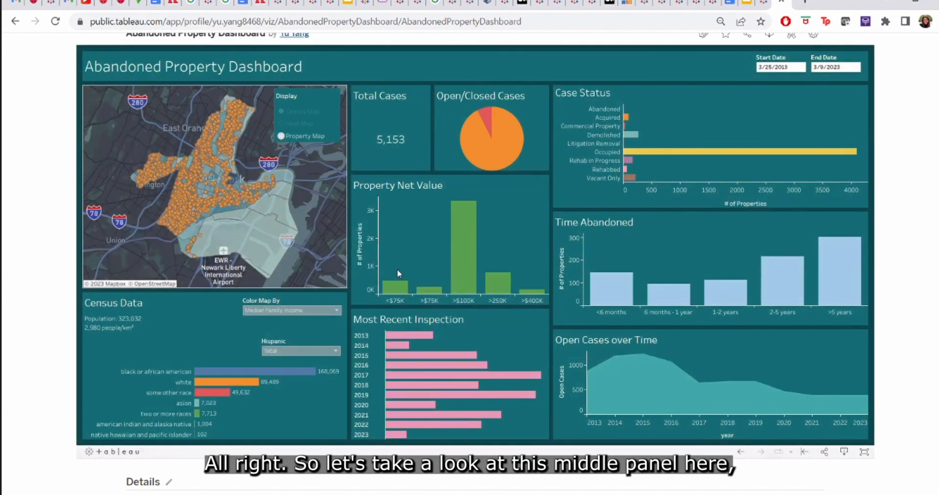
Filter the dashboard by closed cases in the Open/Closed Cases chart, then clear the filter.
{"action": "mouse_move", "coordinate": [426, 167]}
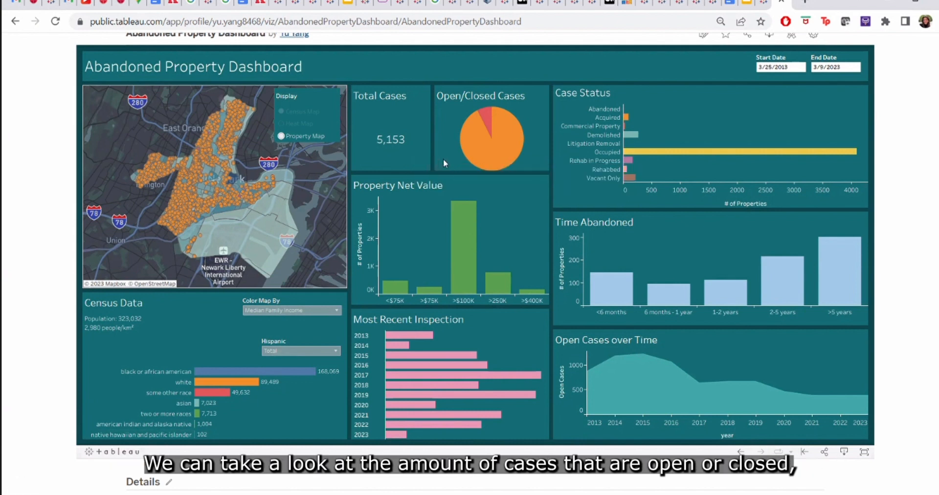
{"action": "mouse_move", "coordinate": [477, 149]}
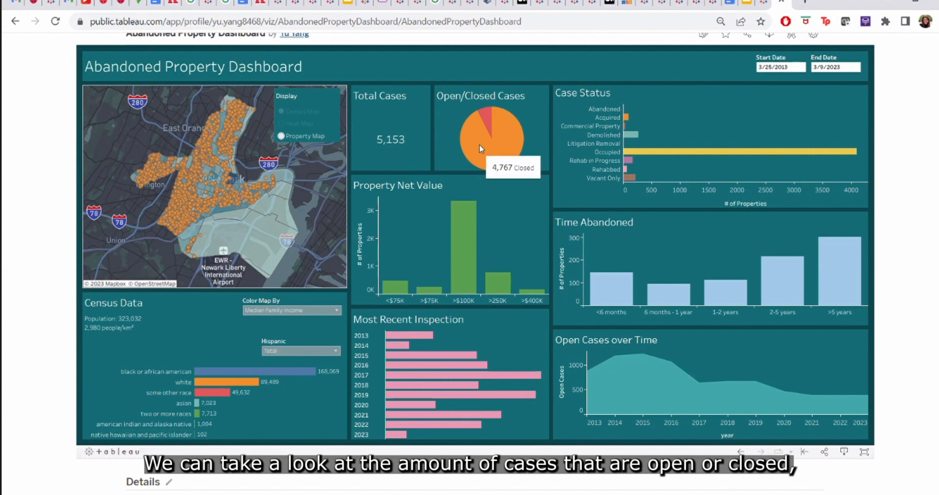
{"action": "left_click", "coordinate": [501, 118]}
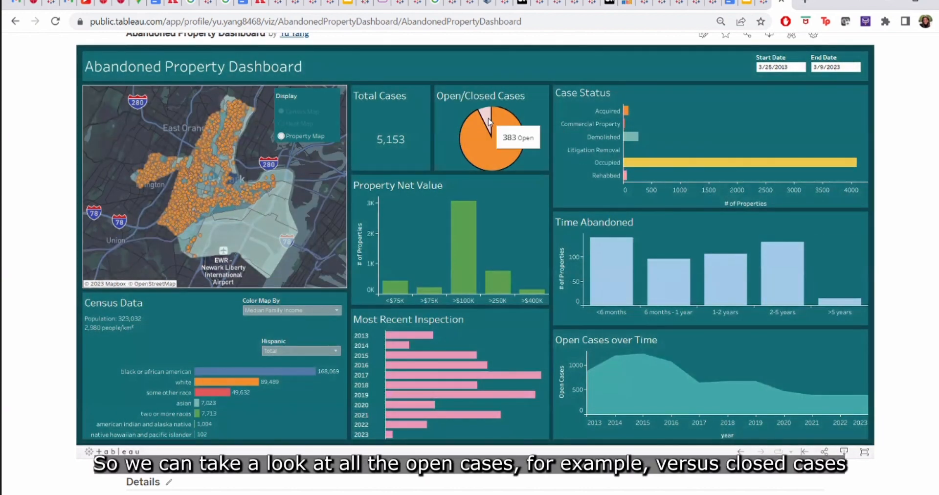
{"action": "left_click", "coordinate": [489, 122]}
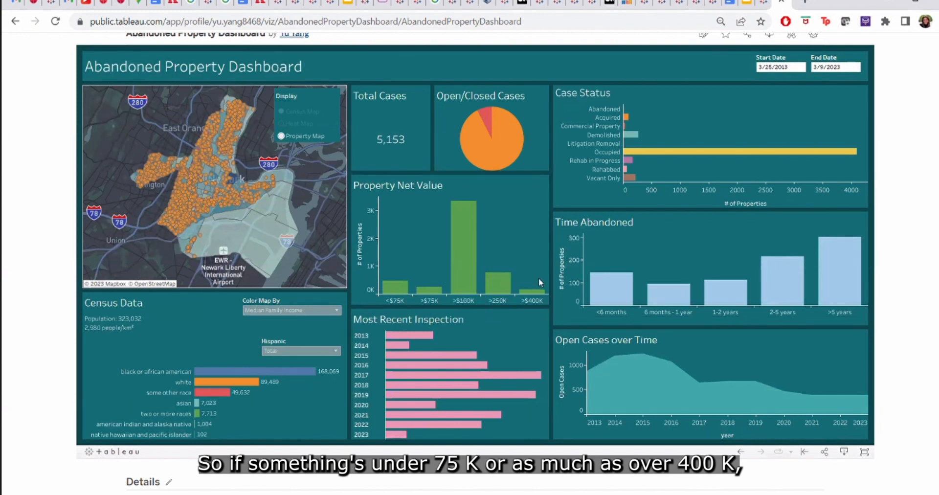
Filter the dashboard by properties with a net value >$400K, then clear the filter.
{"action": "mouse_move", "coordinate": [531, 296]}
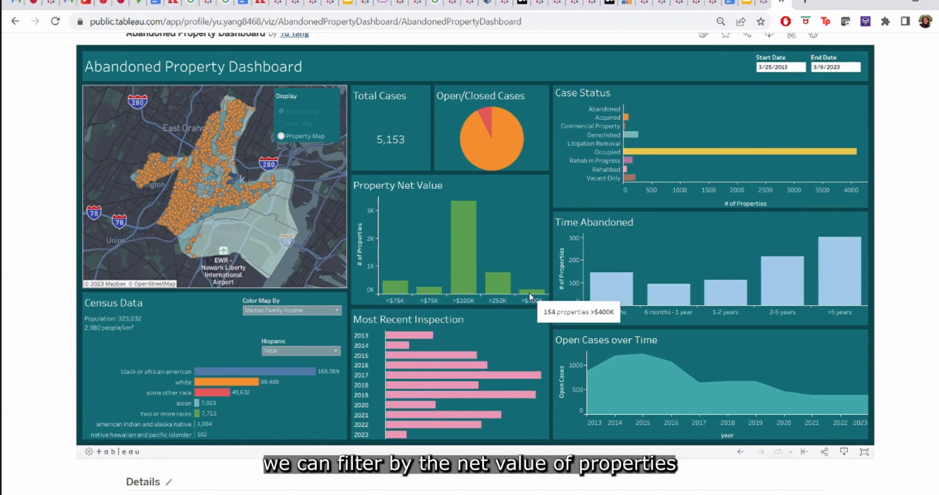
{"action": "left_click", "coordinate": [530, 293]}
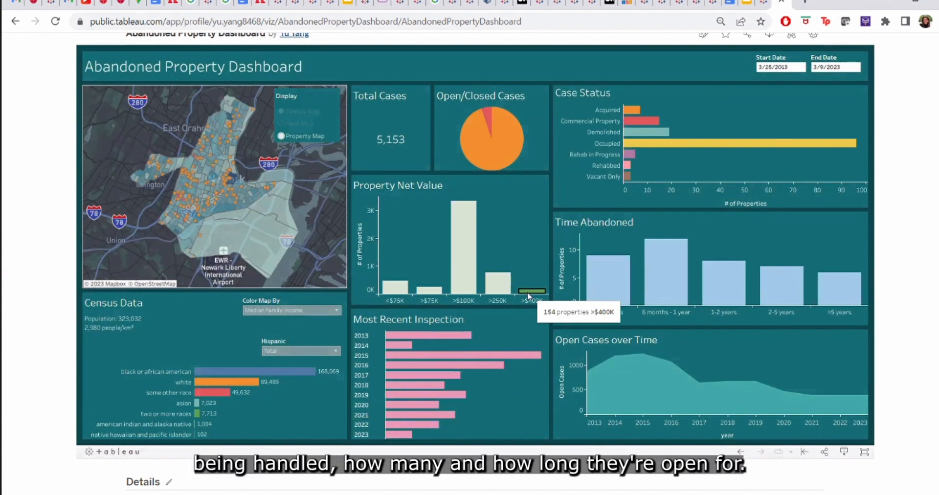
{"action": "left_click", "coordinate": [528, 293]}
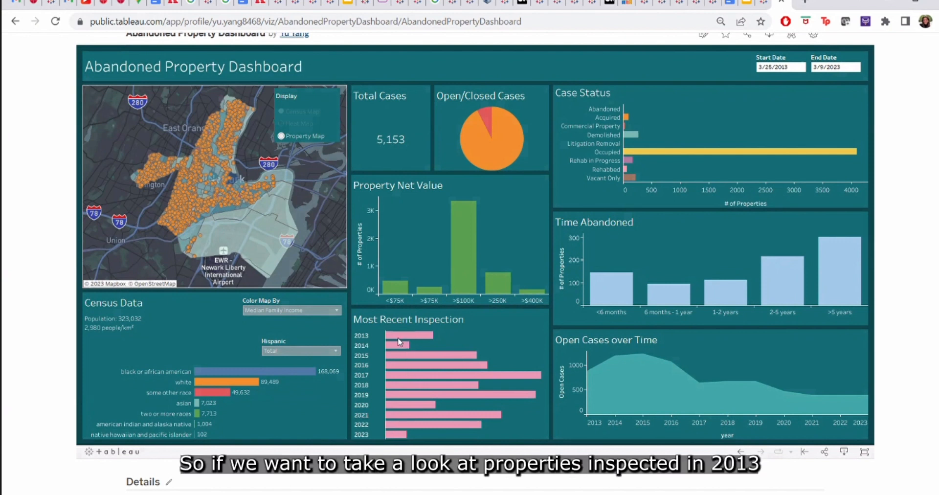
Filter the dashboard by properties last inspected in 2013 and then 2023, clearing each filter after viewing.
{"action": "mouse_move", "coordinate": [398, 339]}
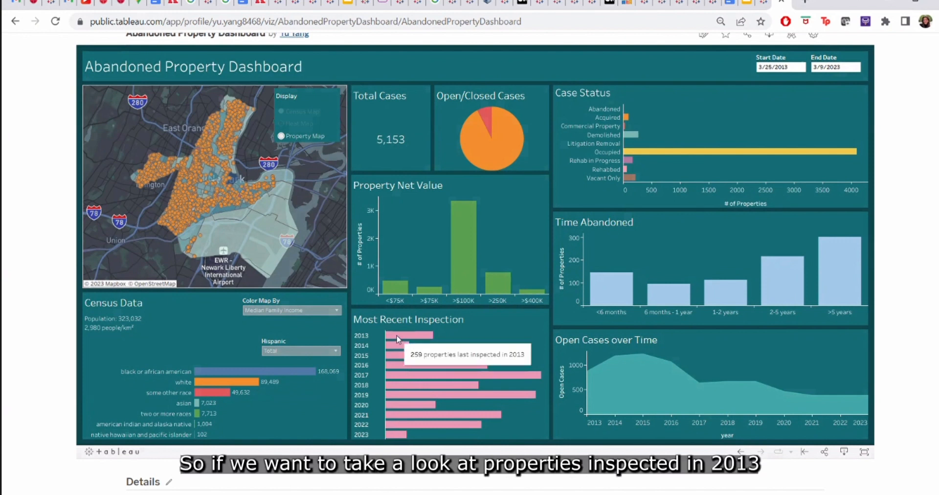
{"action": "left_click", "coordinate": [396, 336]}
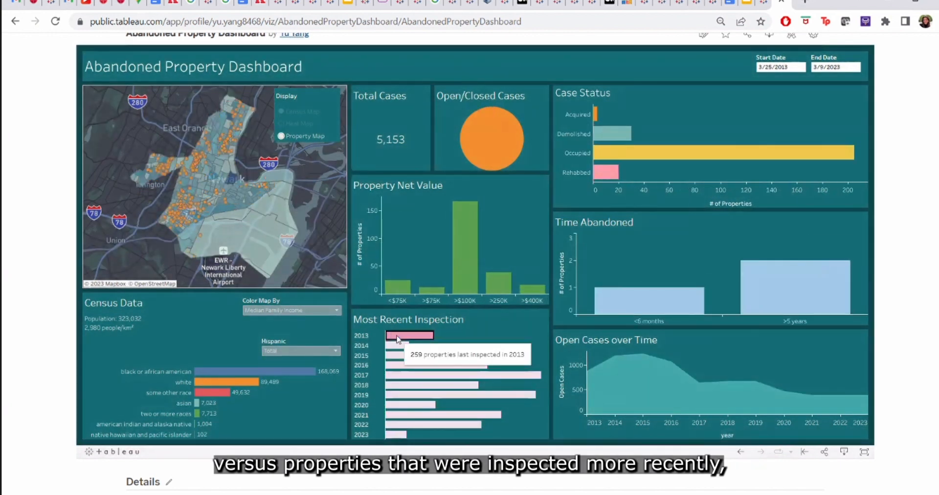
{"action": "left_click", "coordinate": [396, 434]}
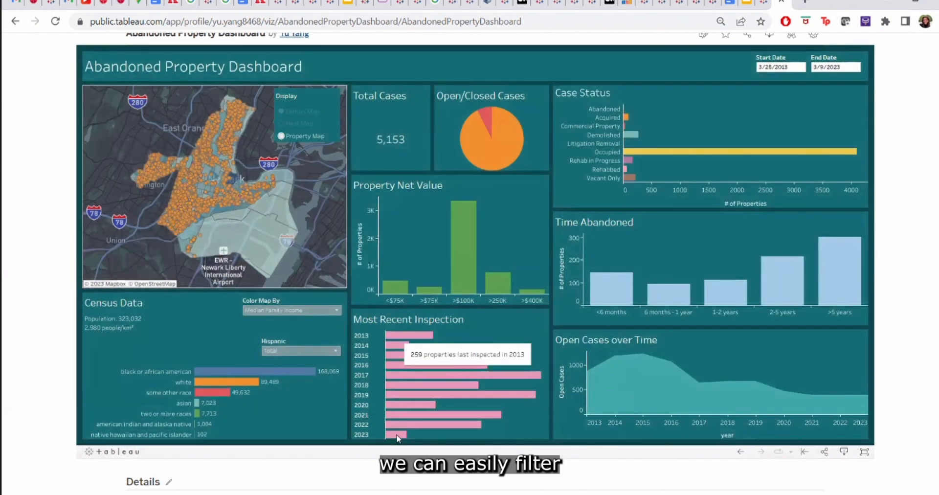
{"action": "left_click", "coordinate": [400, 435]}
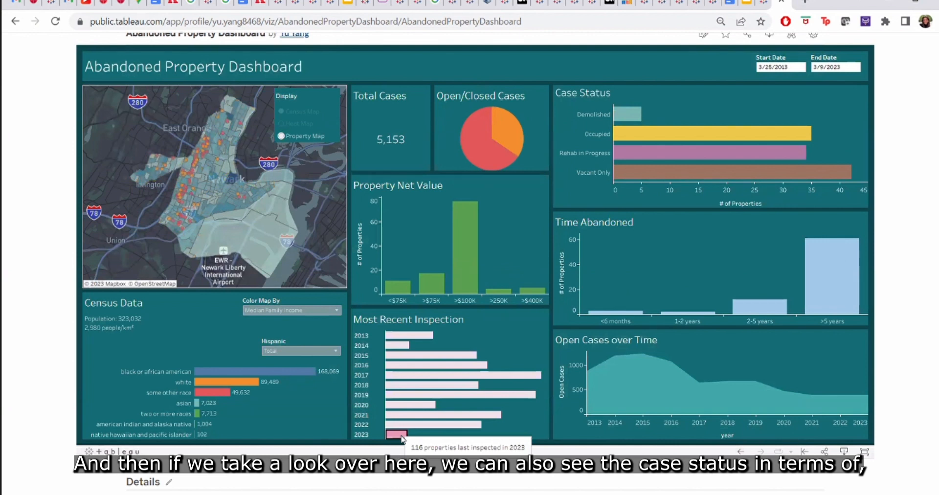
{"action": "left_click", "coordinate": [401, 435]}
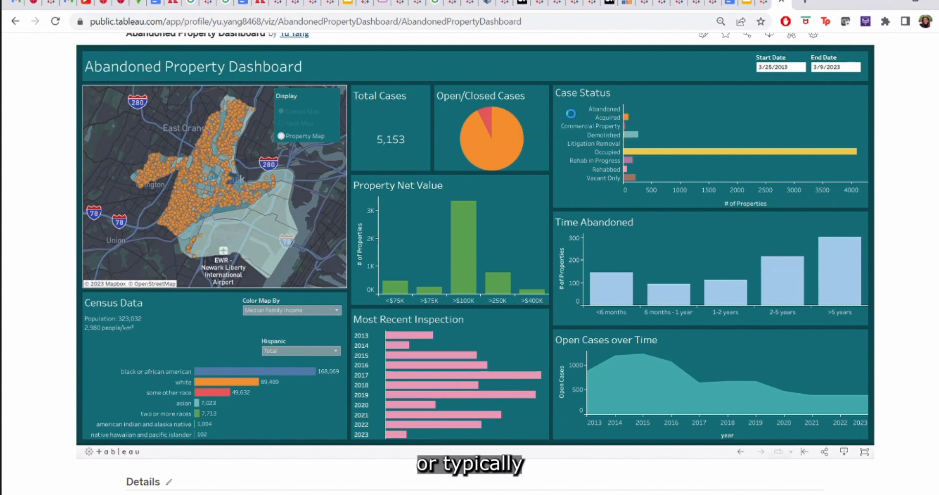
Filter the dashboard by open cases in the pie chart to compare their case statuses with closed ones.
{"action": "left_click", "coordinate": [484, 117]}
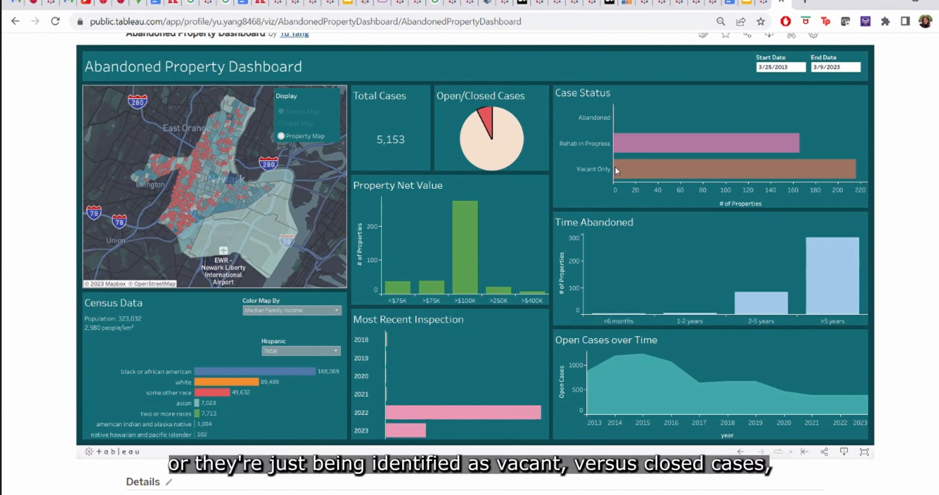
{"action": "mouse_move", "coordinate": [516, 137]}
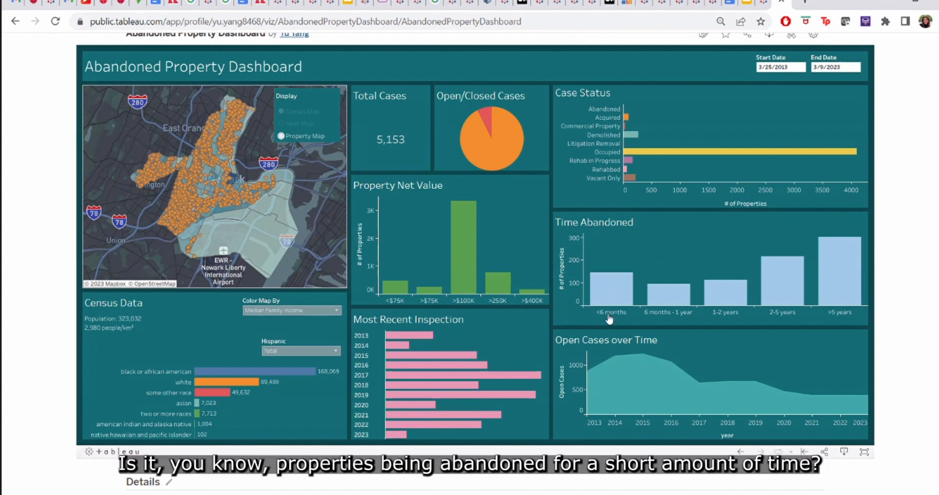
Filter the dashboard by properties abandoned for >5 years, then clear the filter.
{"action": "mouse_move", "coordinate": [610, 288]}
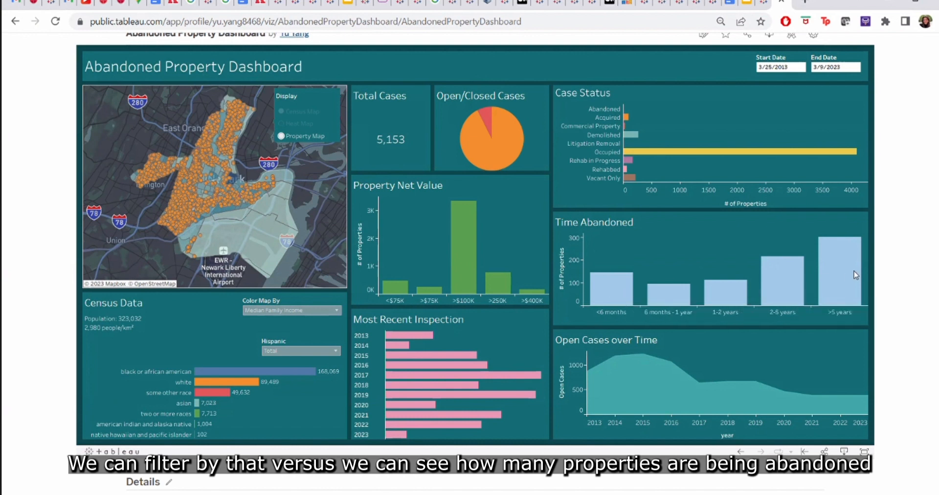
{"action": "mouse_move", "coordinate": [841, 273]}
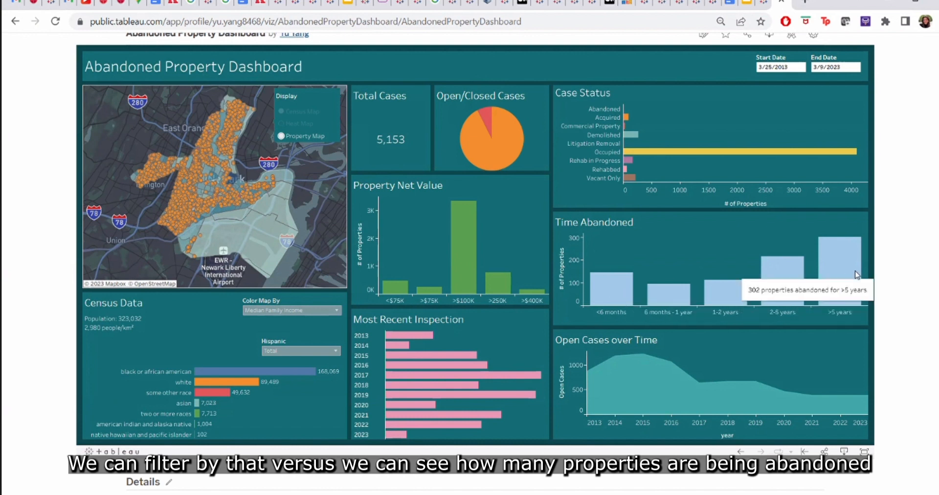
{"action": "left_click", "coordinate": [832, 260]}
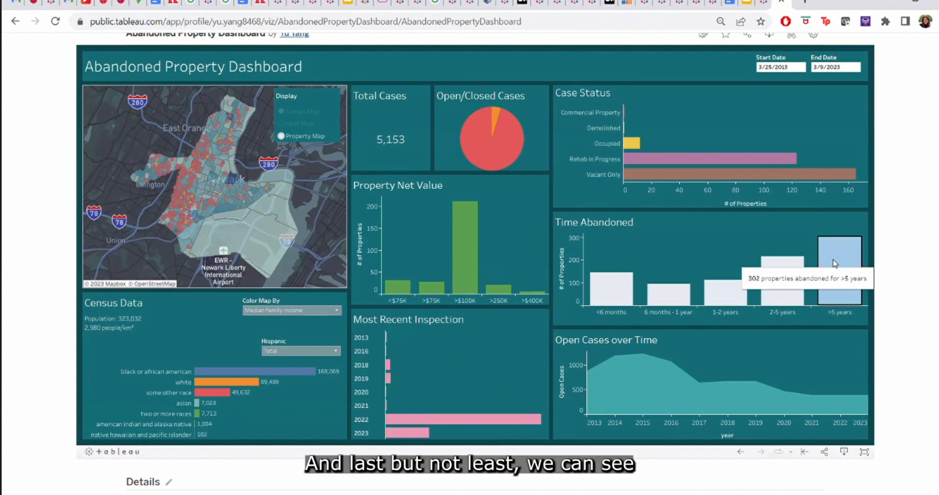
{"action": "left_click", "coordinate": [832, 259]}
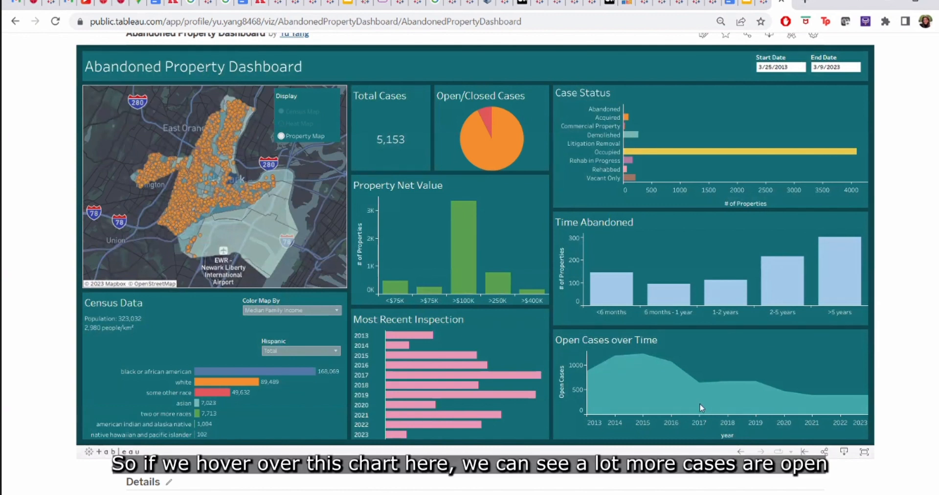
Examine the Open Cases over Time chart, then hide the Property Map layer to leave only the census blocks.
{"action": "mouse_move", "coordinate": [650, 397]}
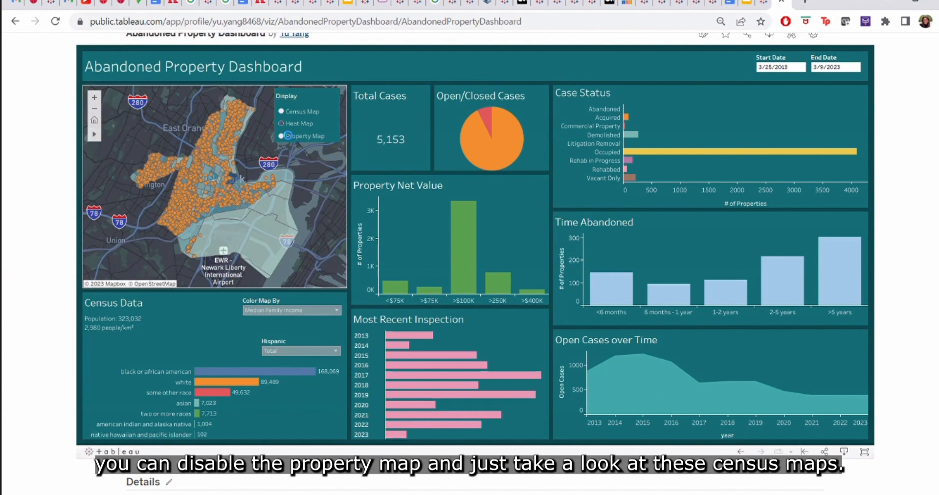
{"action": "left_click", "coordinate": [313, 136]}
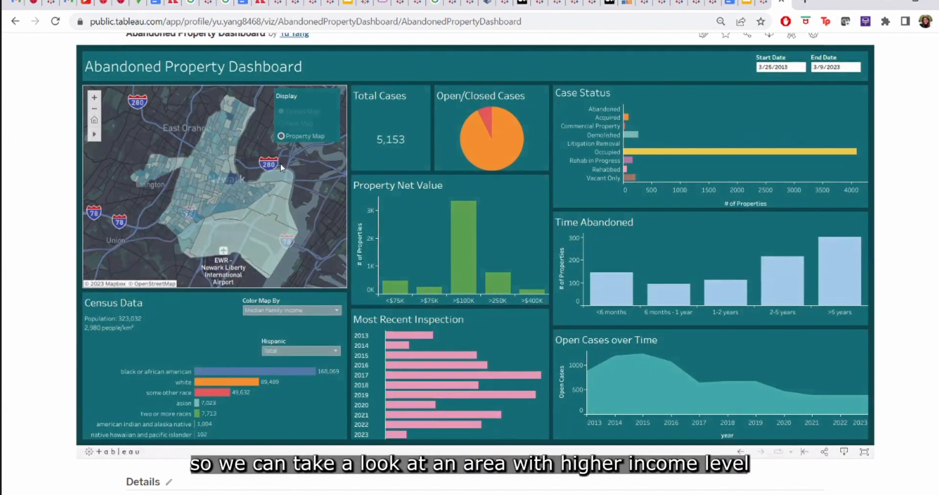
Filter the dashboard by the dark high-income census block with $165,268 median family income, check its open cases over time, then clear the filter.
{"action": "mouse_move", "coordinate": [234, 181]}
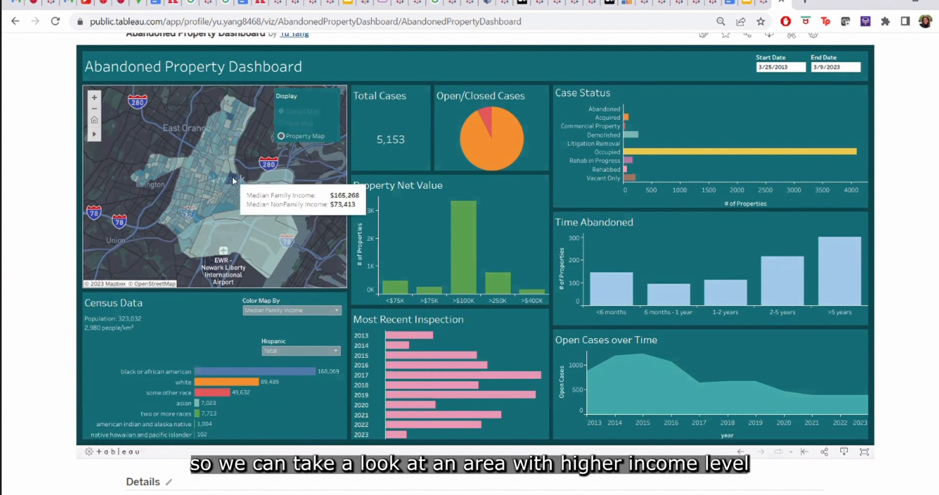
{"action": "left_click", "coordinate": [233, 178]}
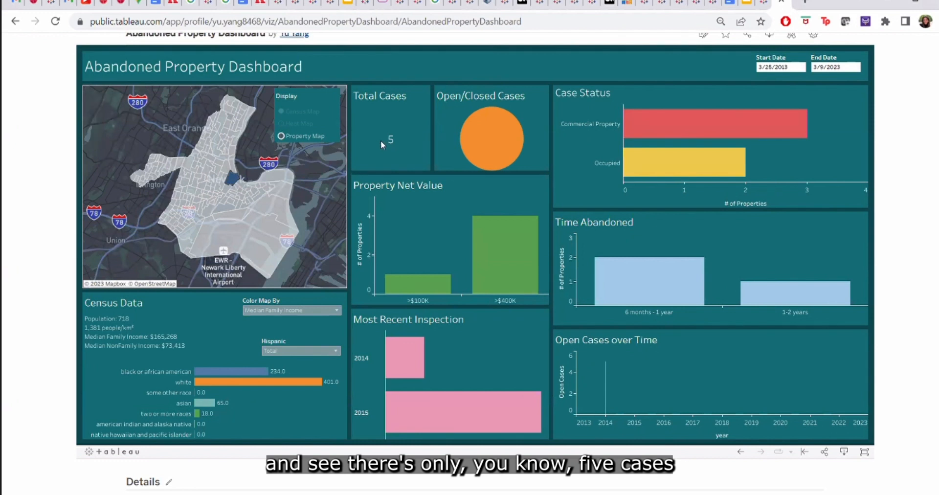
{"action": "mouse_move", "coordinate": [386, 144]}
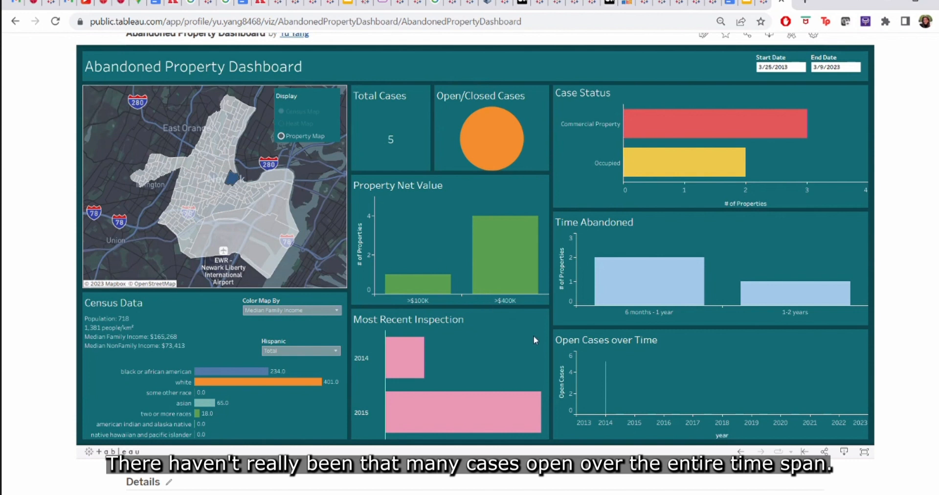
{"action": "mouse_move", "coordinate": [606, 380]}
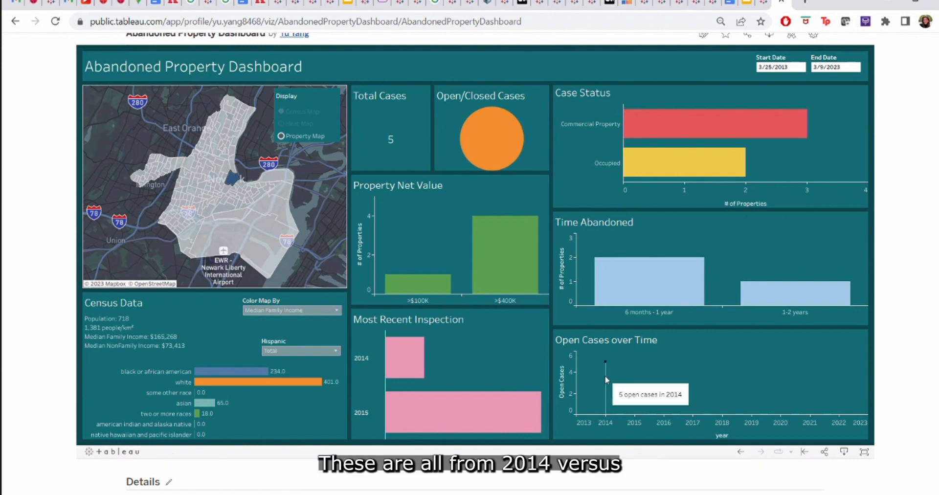
{"action": "left_click", "coordinate": [232, 180]}
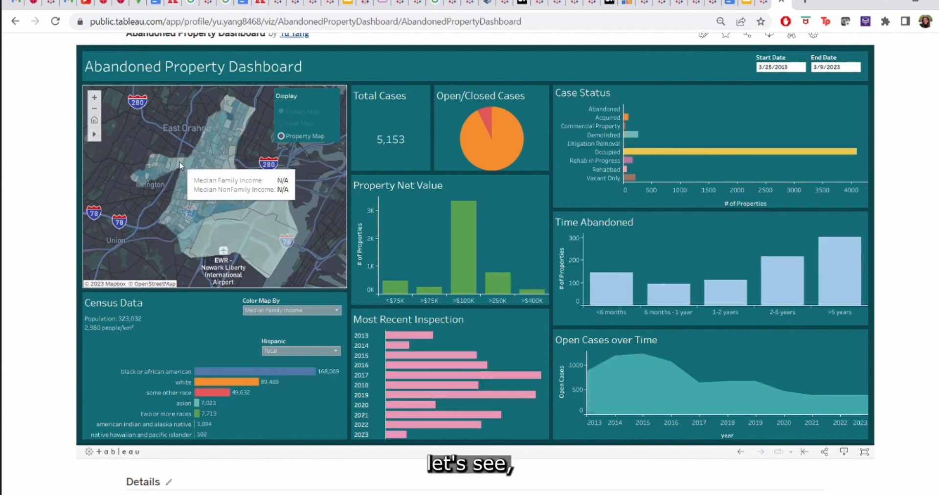
Filter the dashboard by the low-income census block with $18,188 median family income, then clear the filter.
{"action": "mouse_move", "coordinate": [197, 210]}
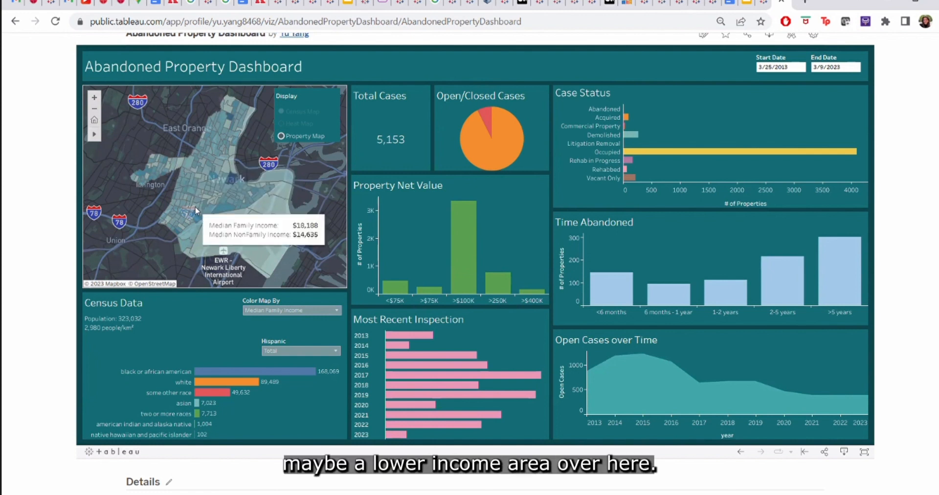
{"action": "left_click", "coordinate": [195, 210]}
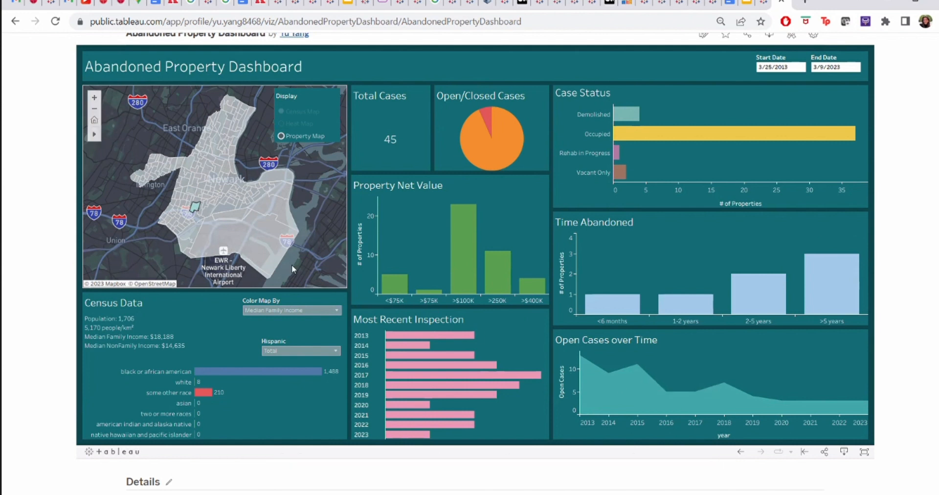
{"action": "left_click", "coordinate": [194, 206]}
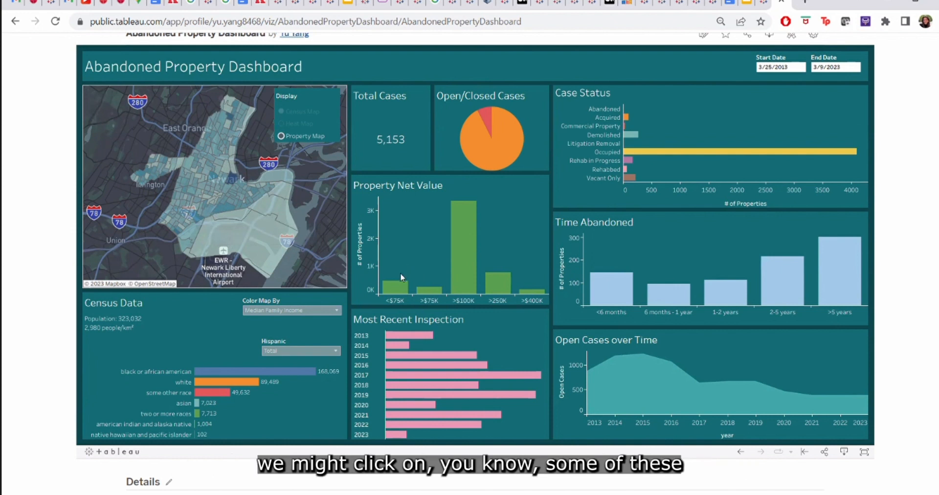
Filter the dashboard by properties with a net value <$75K and then >$400K to compare time abandoned, then clear the filter.
{"action": "mouse_move", "coordinate": [395, 291]}
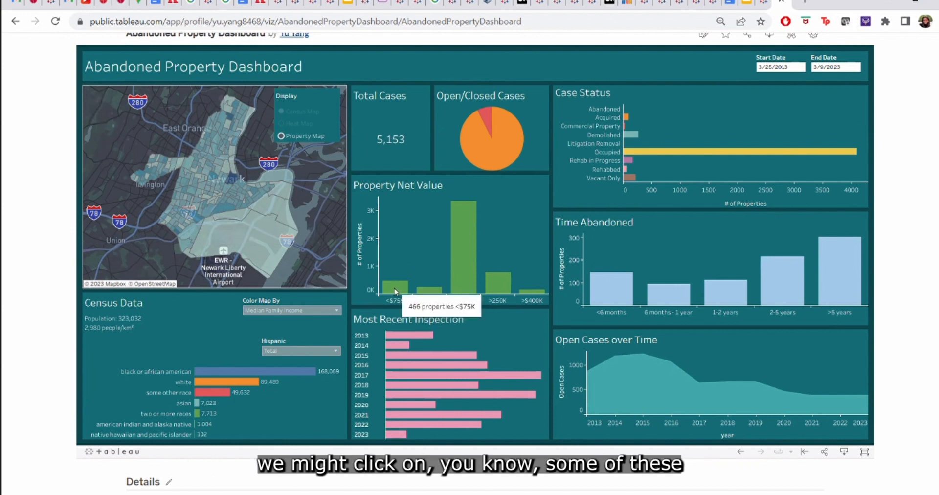
{"action": "left_click", "coordinate": [396, 288]}
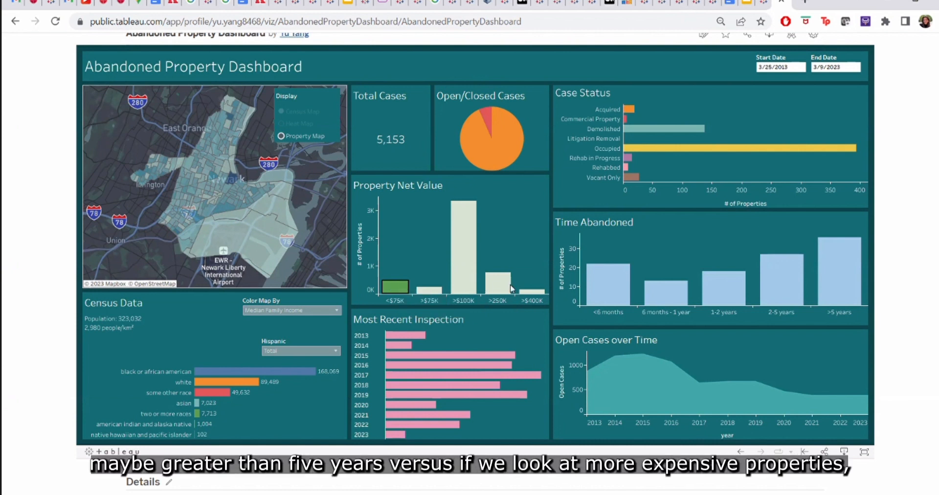
{"action": "mouse_move", "coordinate": [529, 293]}
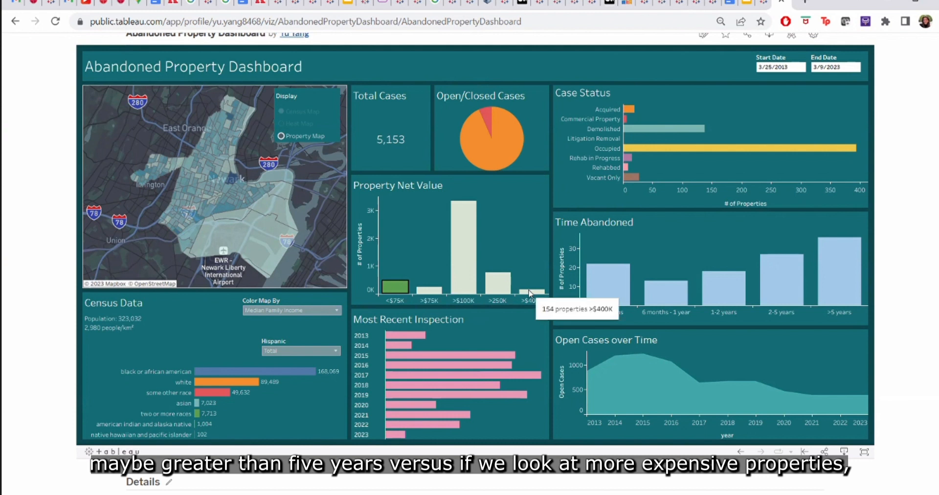
{"action": "left_click", "coordinate": [530, 291]}
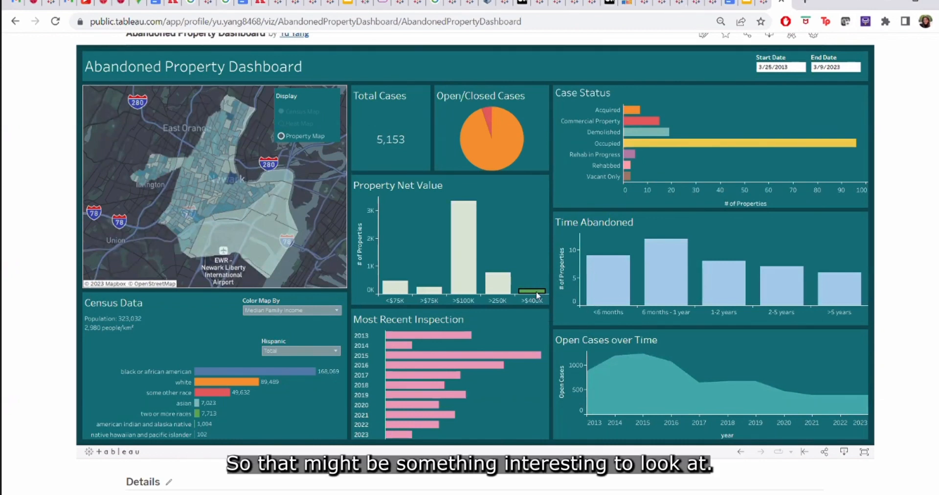
{"action": "mouse_move", "coordinate": [537, 294]}
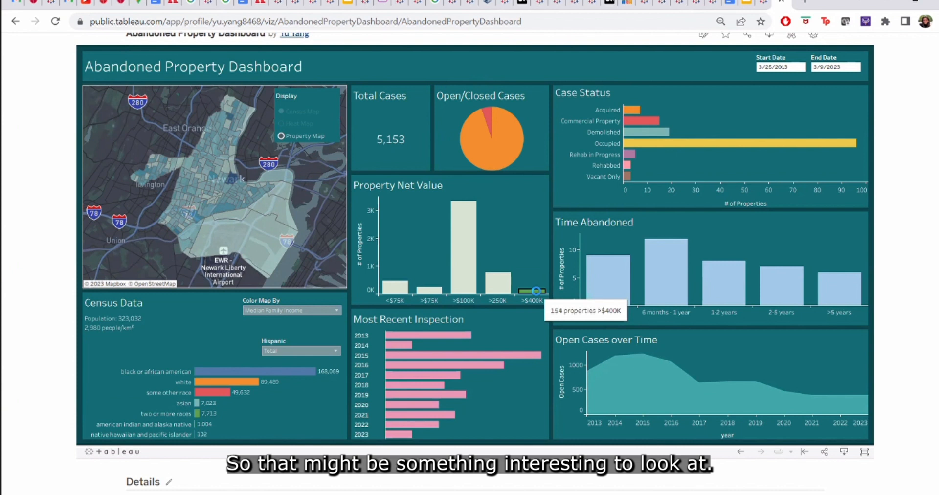
{"action": "left_click", "coordinate": [536, 291]}
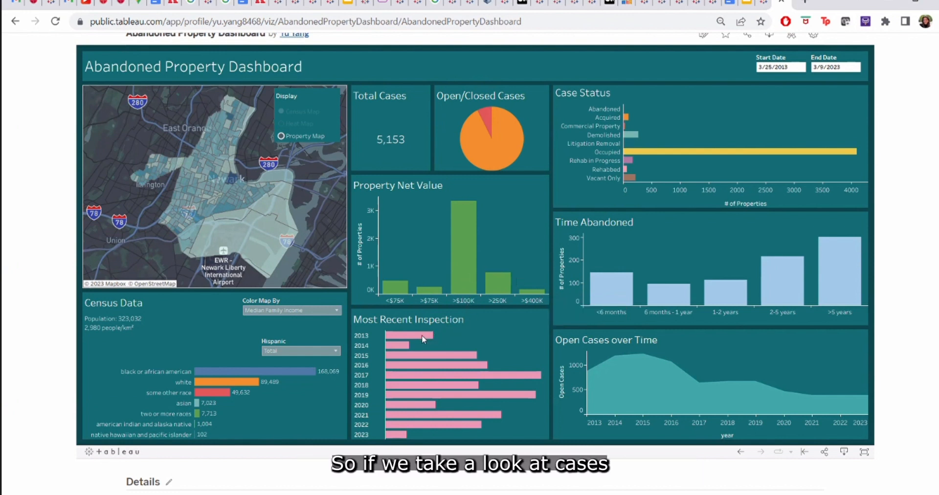
Compare properties last inspected in 2013 with those last inspected in 2023 by filtering on each year, then clear the filter.
{"action": "mouse_move", "coordinate": [421, 335]}
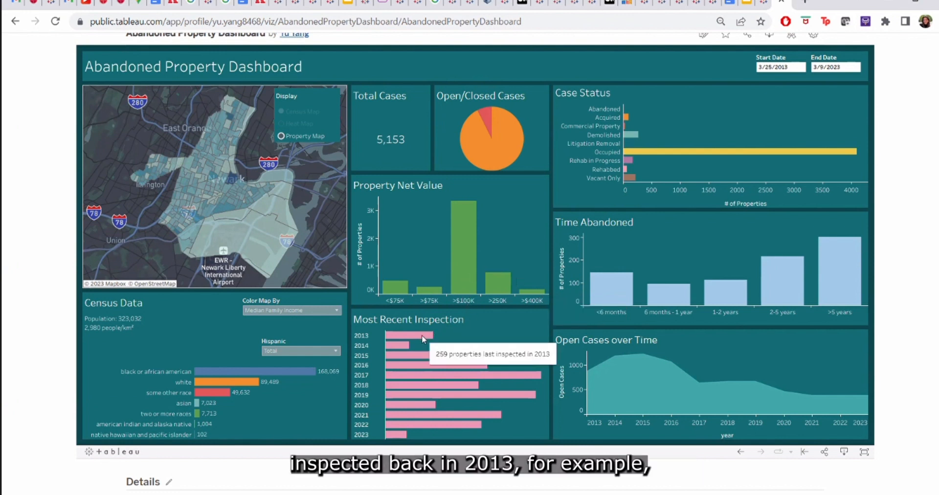
{"action": "left_click", "coordinate": [380, 332]}
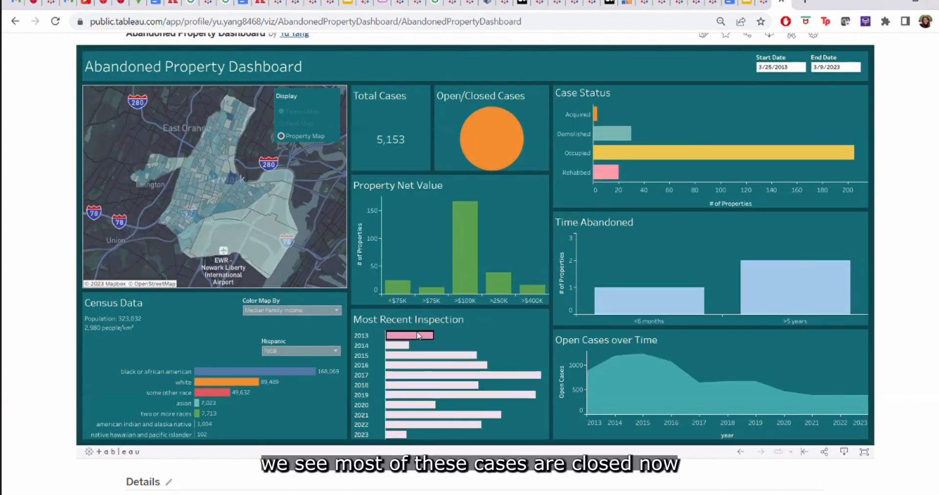
{"action": "mouse_move", "coordinate": [418, 335]}
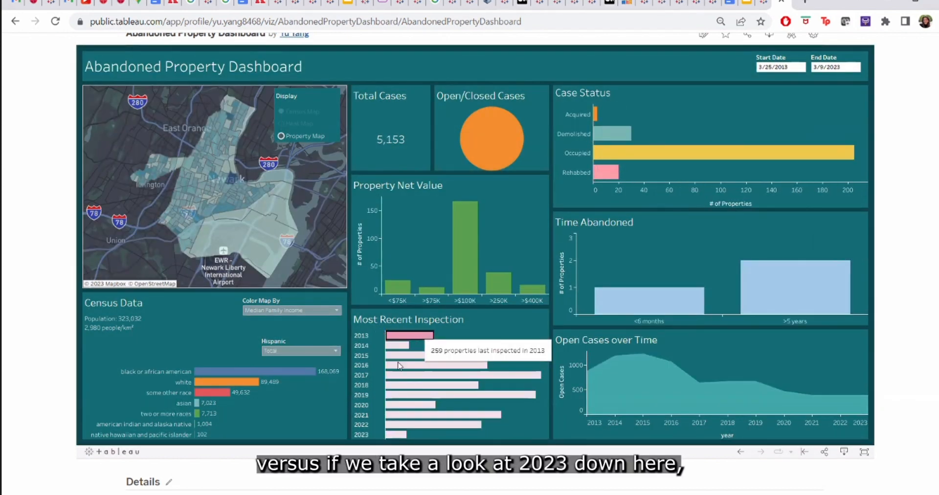
{"action": "mouse_move", "coordinate": [397, 437]}
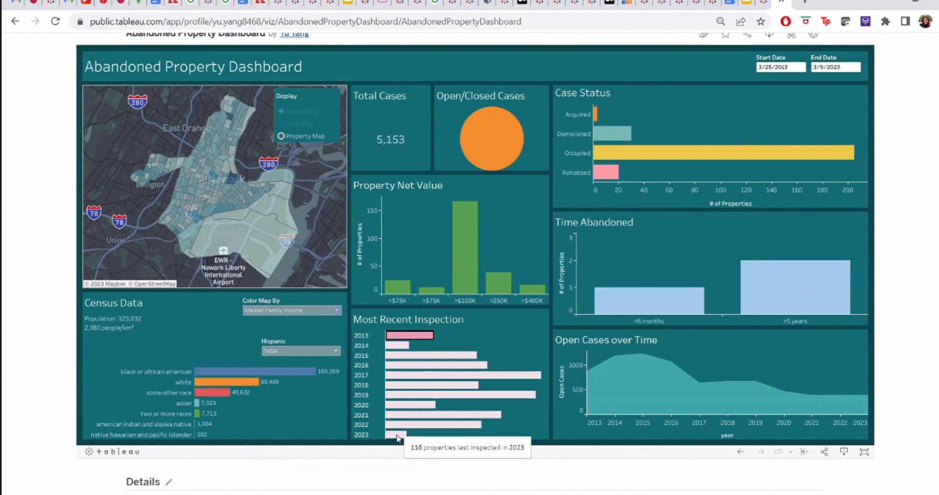
{"action": "left_click", "coordinate": [397, 435]}
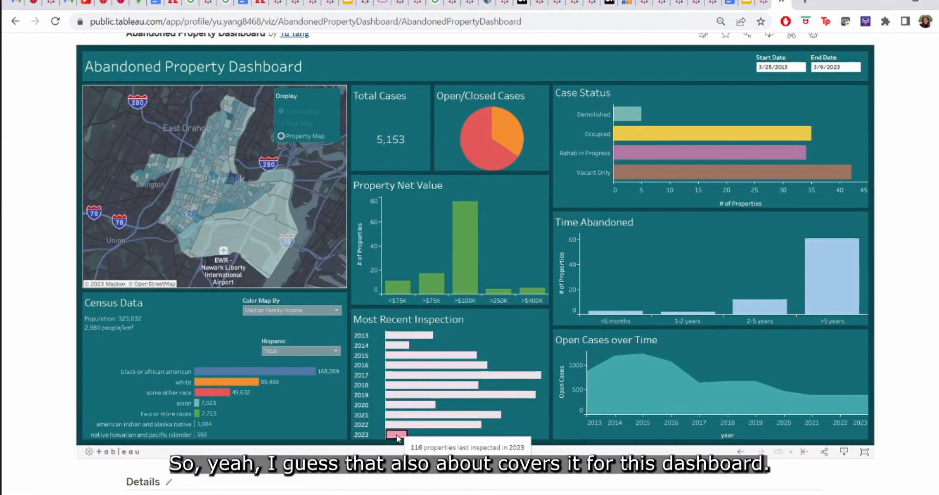
{"action": "left_click", "coordinate": [543, 427]}
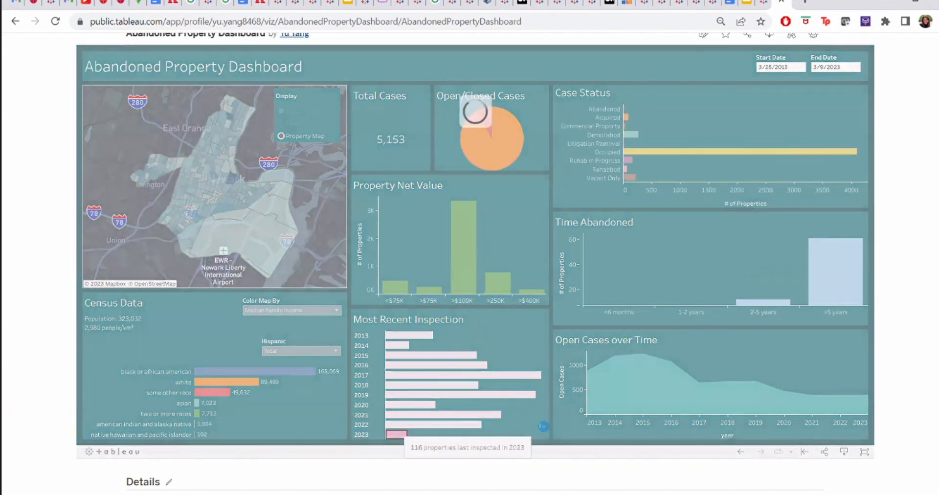